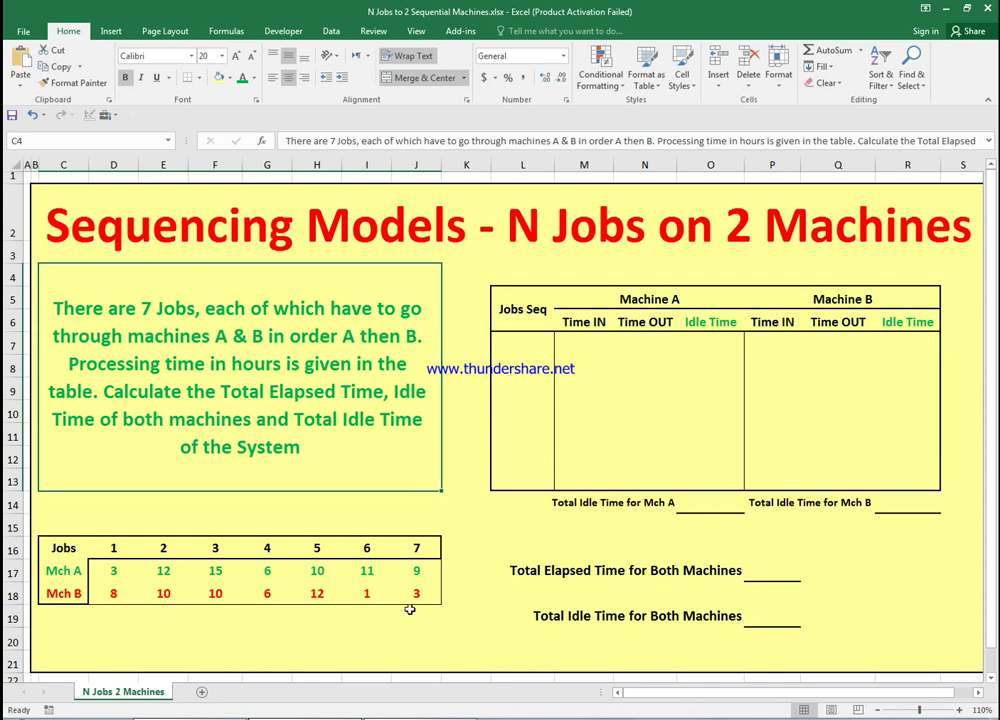
# Switch to the Chapter 4 Sequencing Models slides using the PowerPoint taskbar preview
pyautogui.moveTo(420, 718)
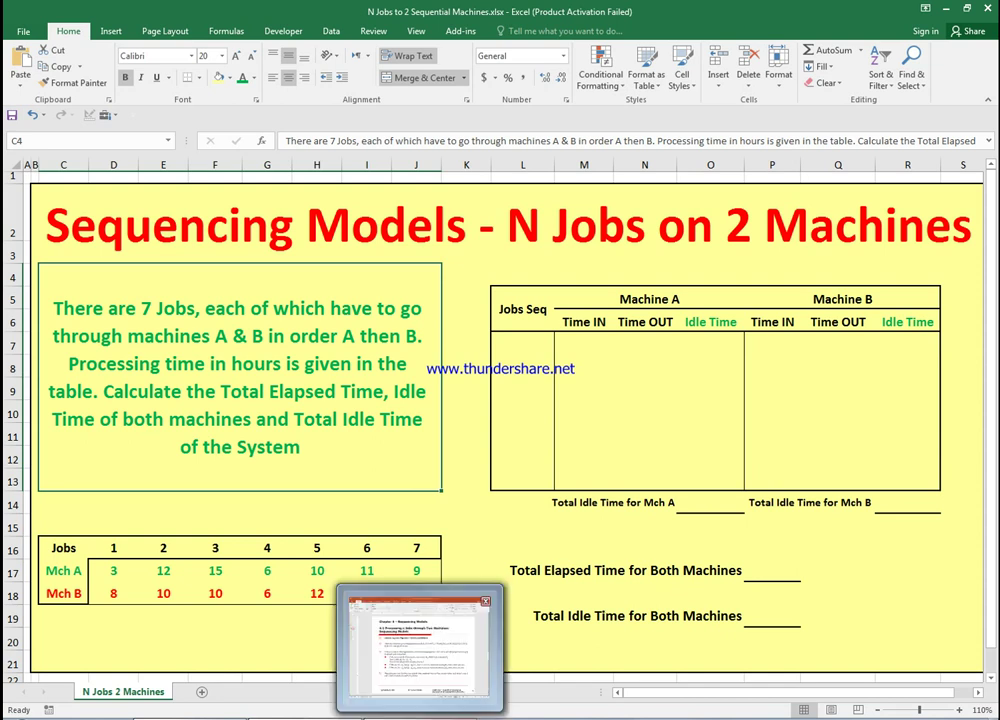
pyautogui.click(420, 716)
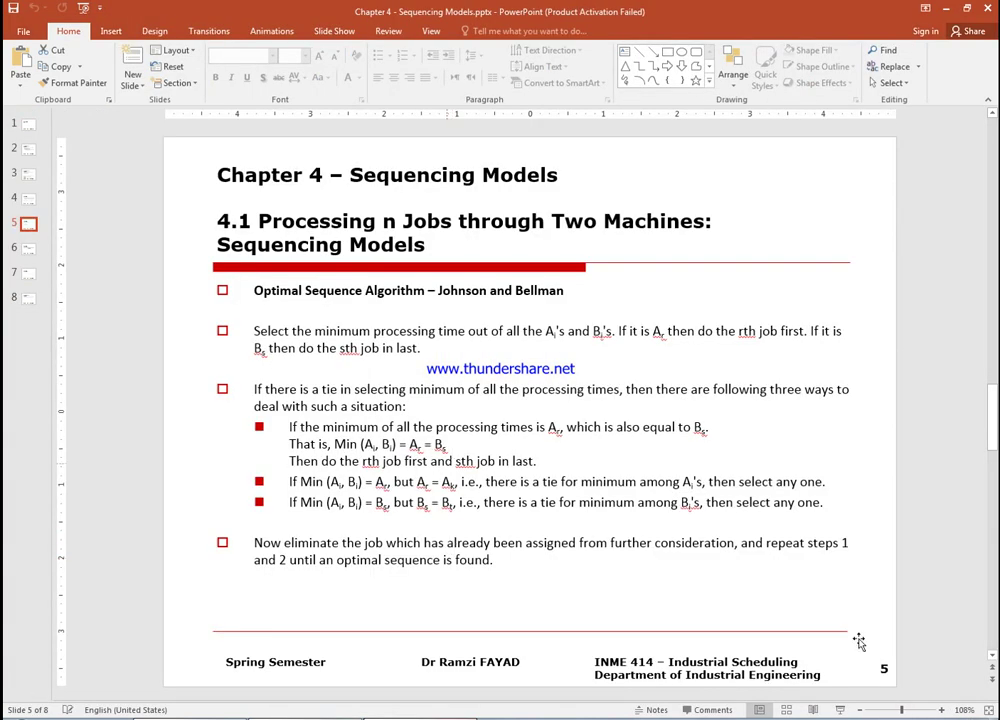
# Zoom in twice on slide 5's Johnson and Bellman algorithm, then return to the Excel workbook
pyautogui.click(941, 710)
pyautogui.click(941, 710)
pyautogui.click(941, 710)
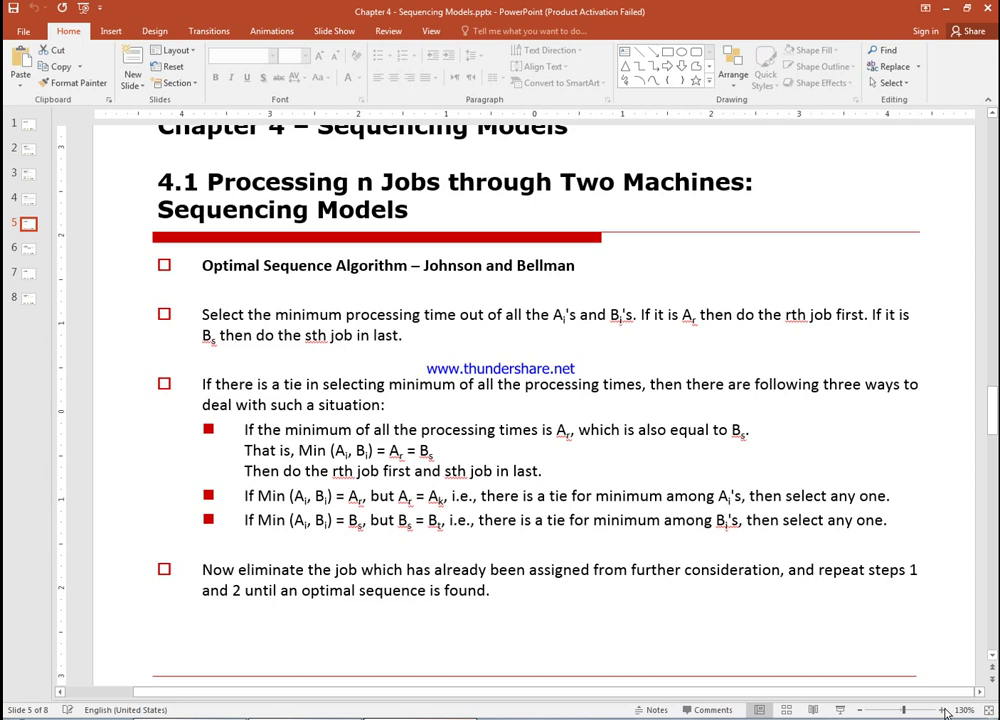
pyautogui.hotkey('alt', 'Tab')
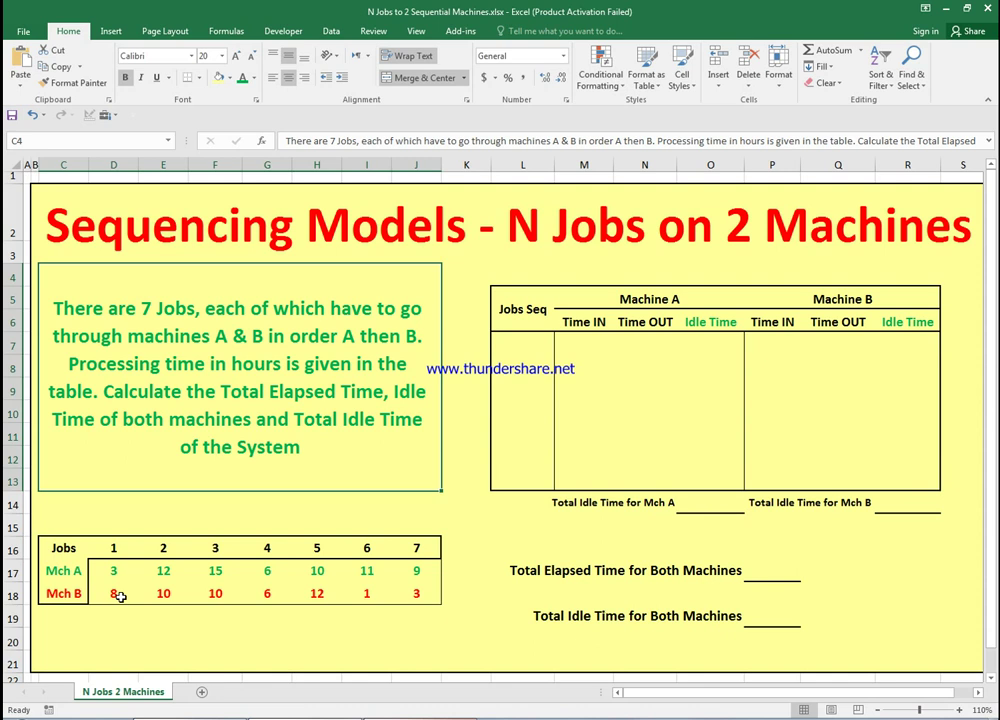
# Bring the Johnson and Bellman algorithm slide back to the front
pyautogui.hotkey('alt', 'Tab')
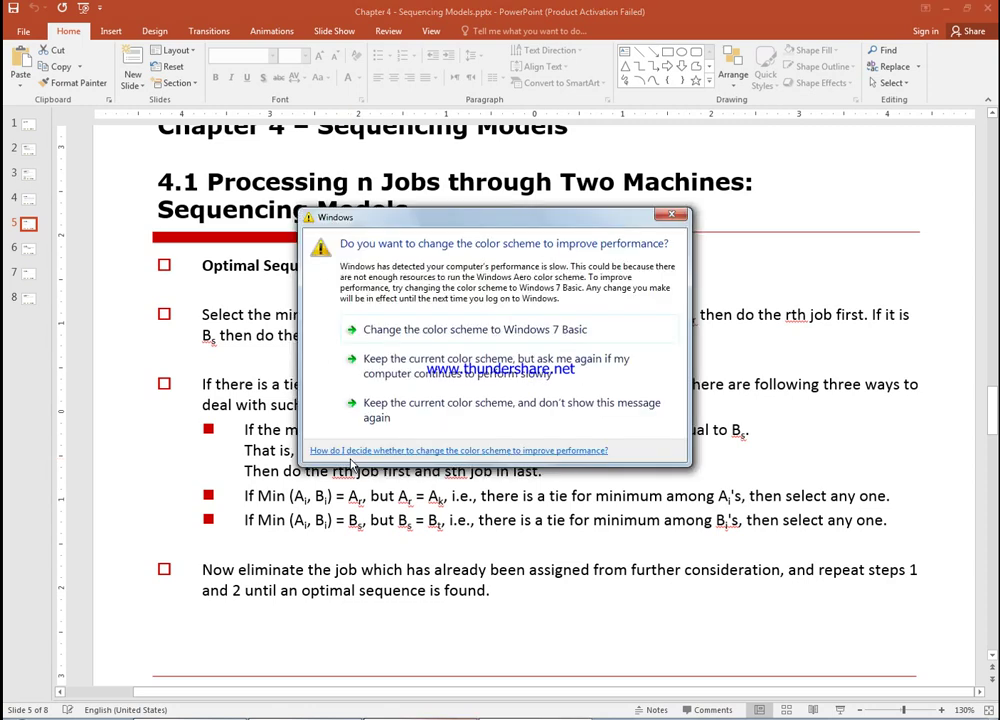
# Dismiss the colour-scheme prompt and select cell J14, the last Jobs position, in Excel
pyautogui.click(676, 212)
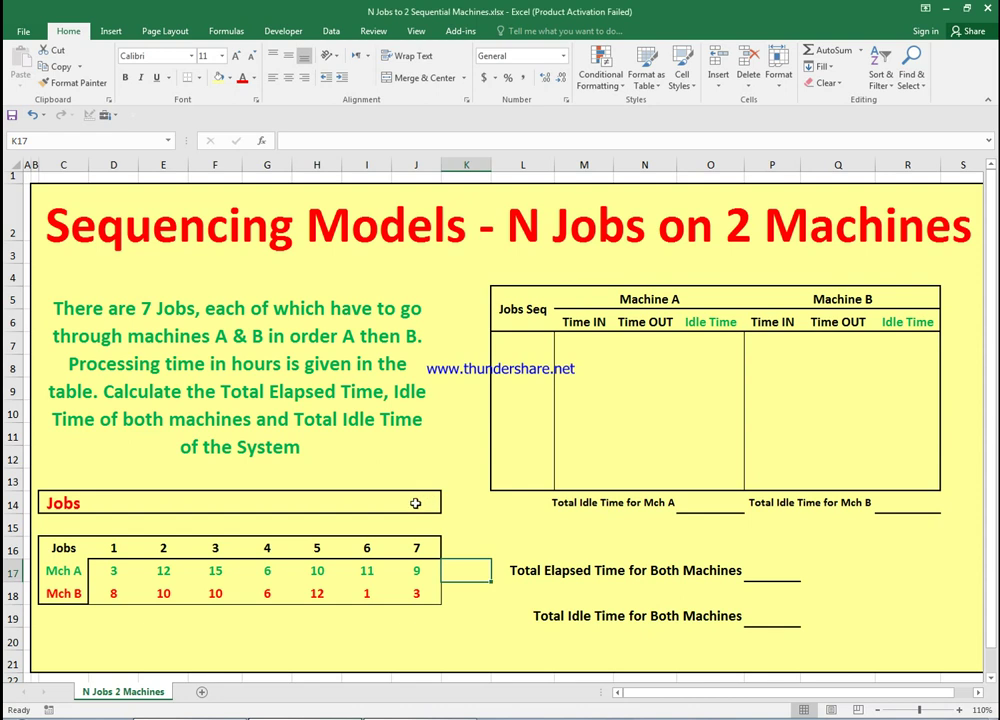
pyautogui.click(415, 503)
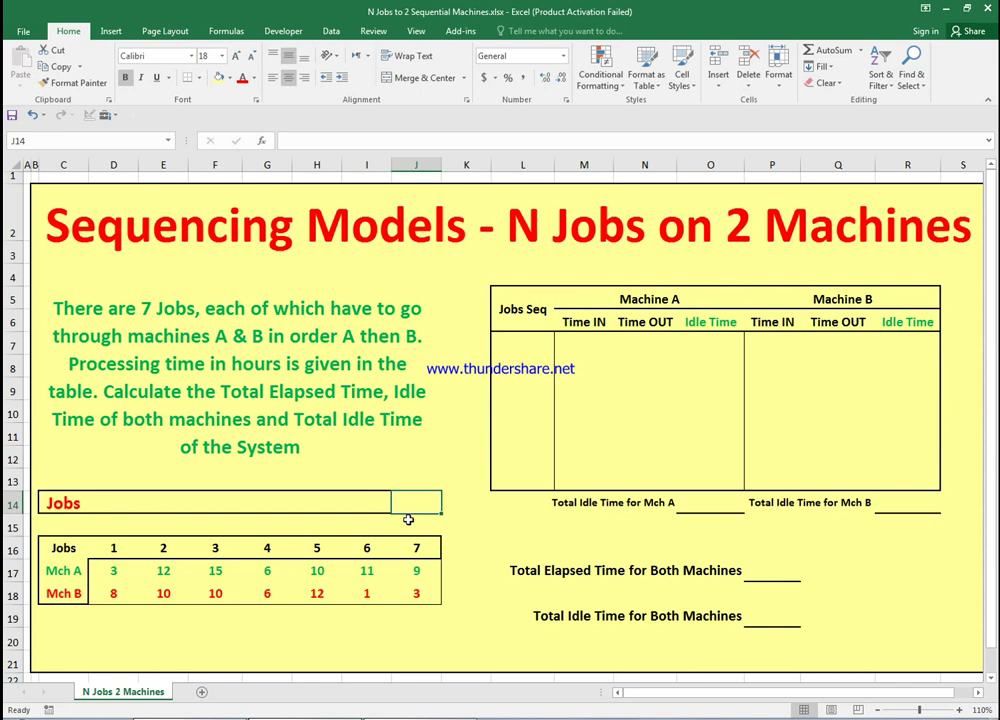
# Enter job 6 as the last position in cell J14
pyautogui.write('6')
pyautogui.click(483, 543)
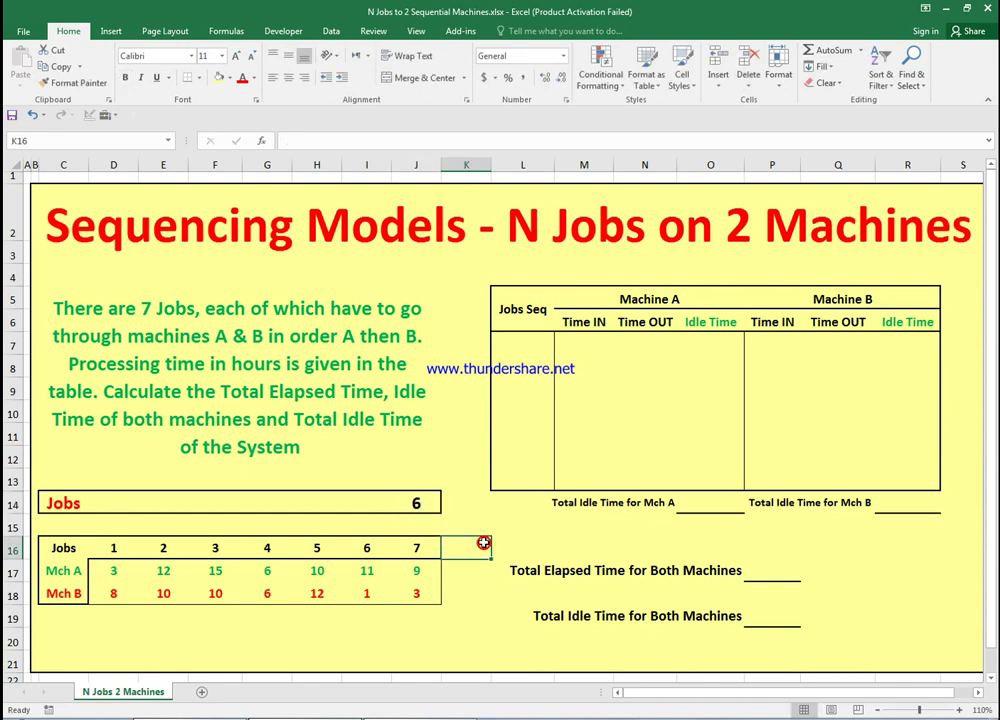
pyautogui.click(671, 215)
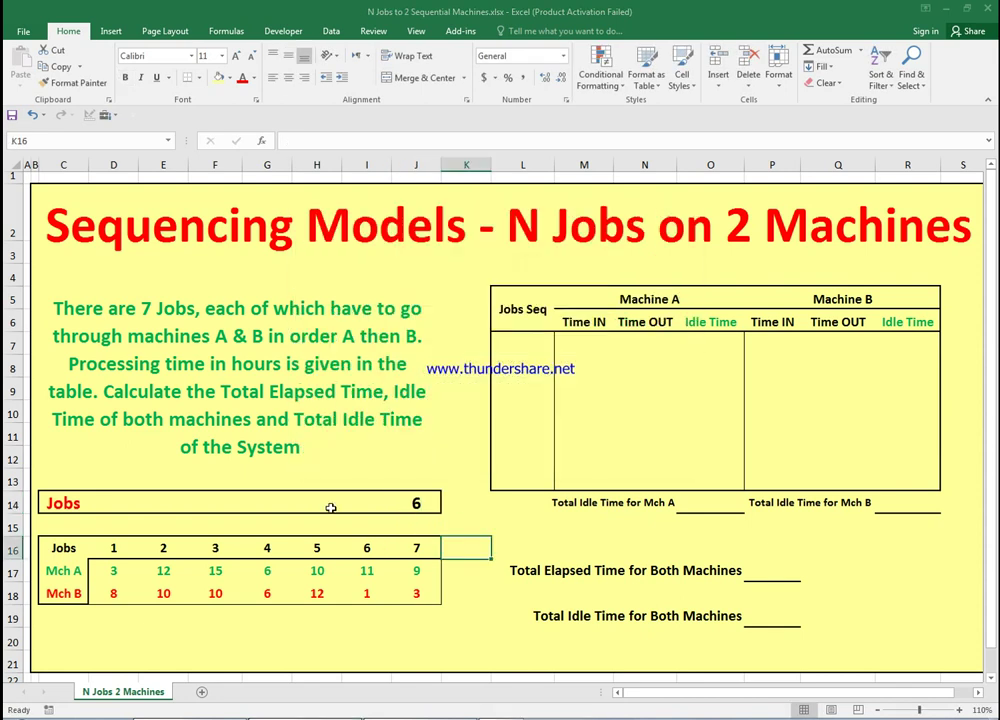
# Shade job 6's processing-time column, I16:I18, yellow
pyautogui.moveTo(366, 549); pyautogui.dragTo(372, 594)
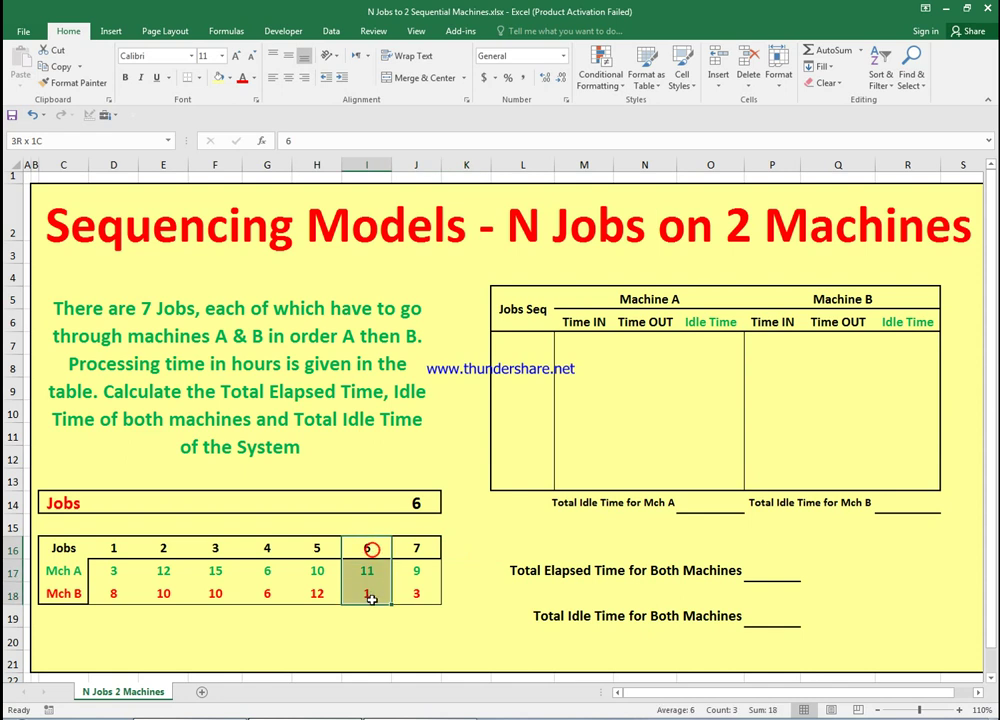
pyautogui.click(229, 79)
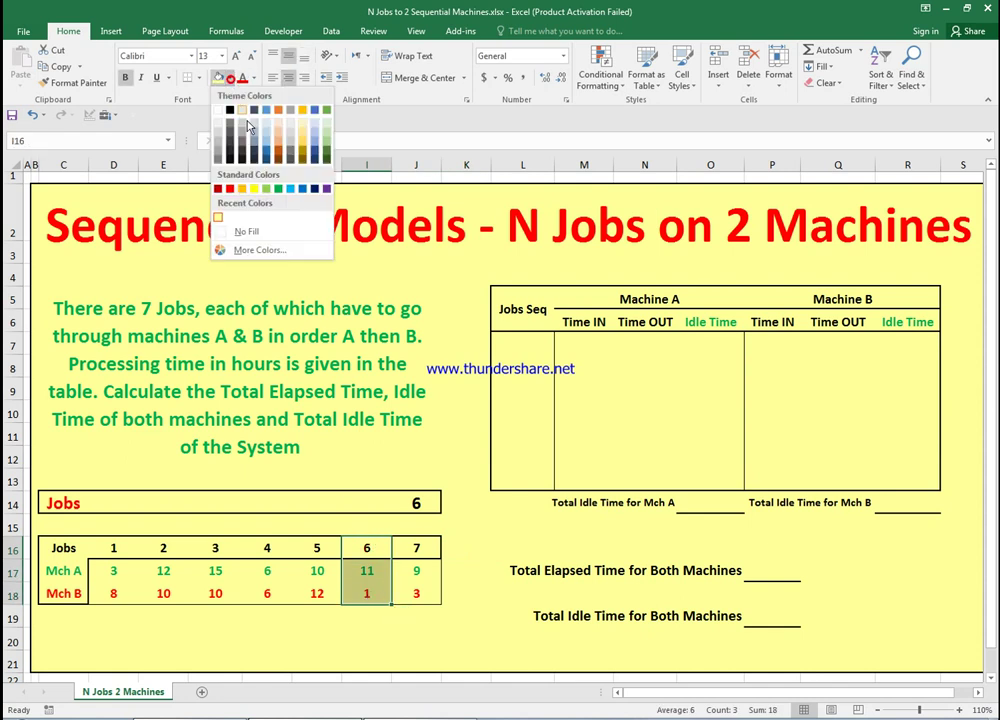
pyautogui.click(254, 190)
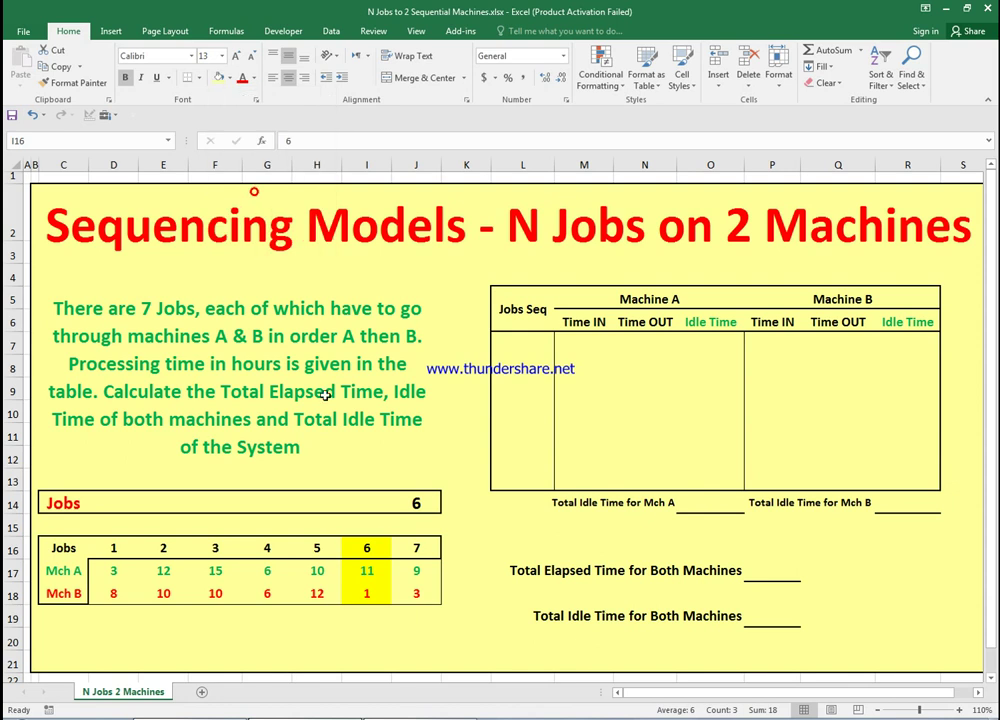
pyautogui.click(472, 641)
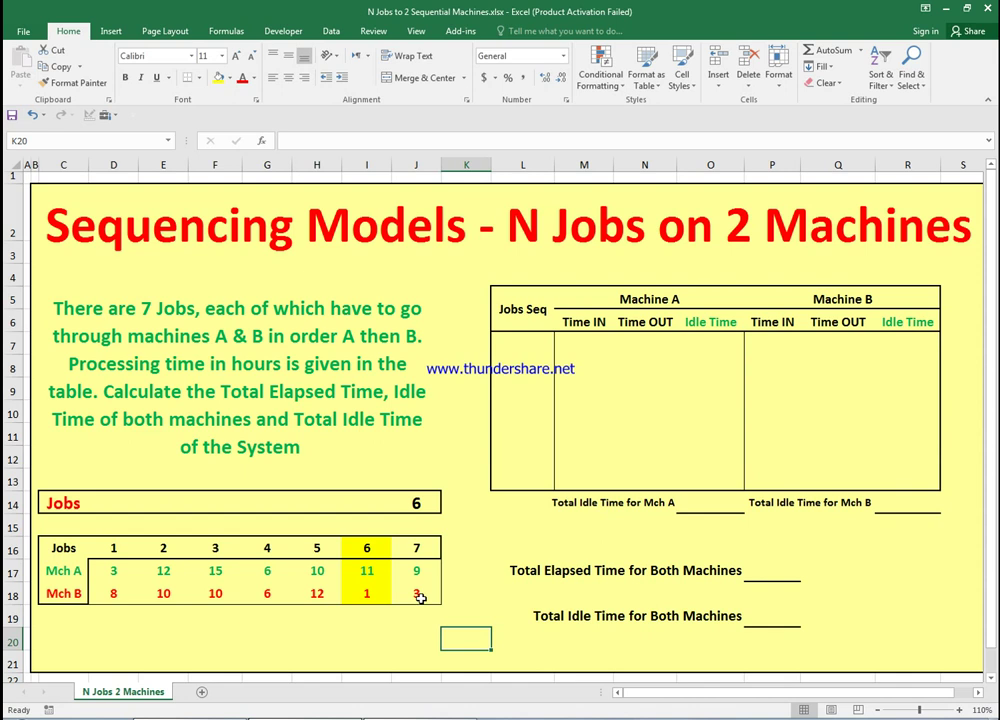
# Enter job 1 in D14 and job 7 in I14 of the Jobs row
pyautogui.click(113, 507)
pyautogui.write('1')
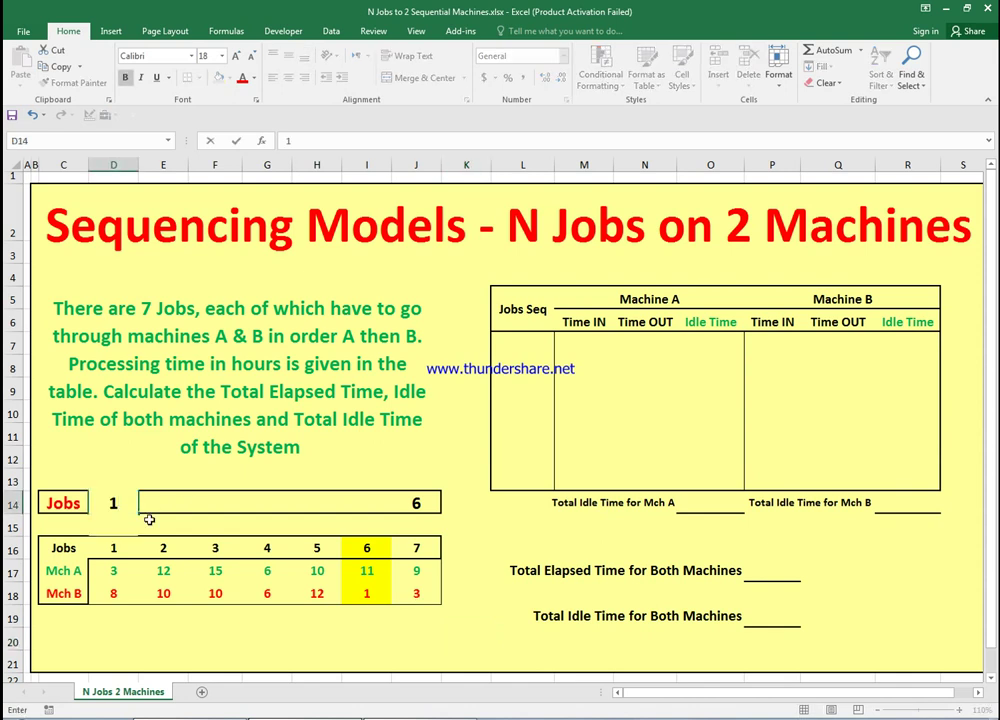
pyautogui.click(383, 503)
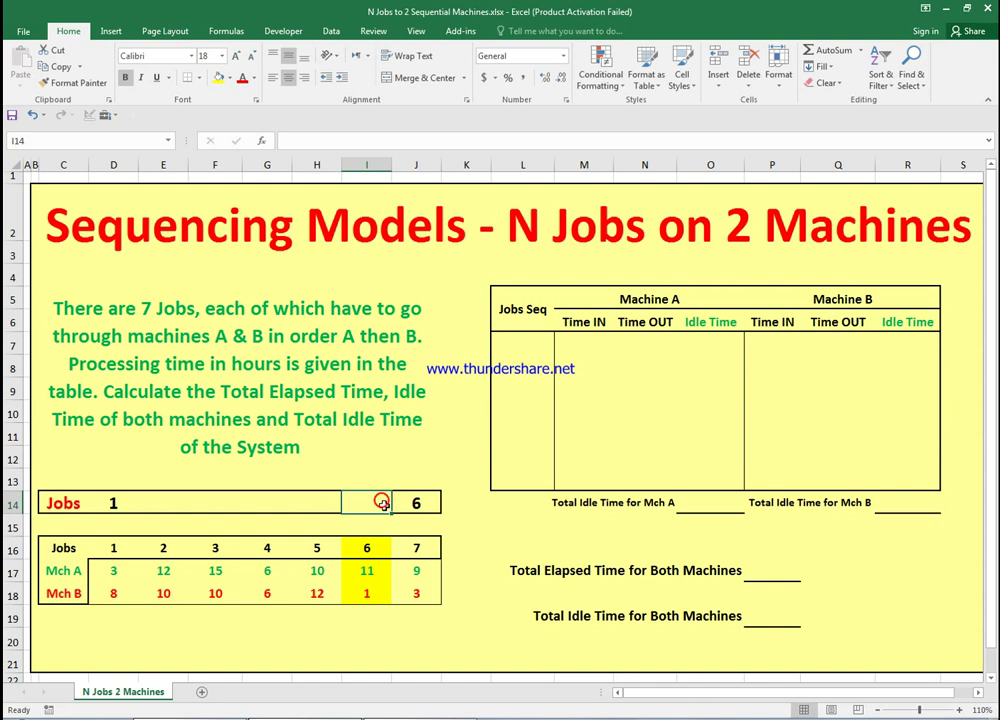
pyautogui.write('7')
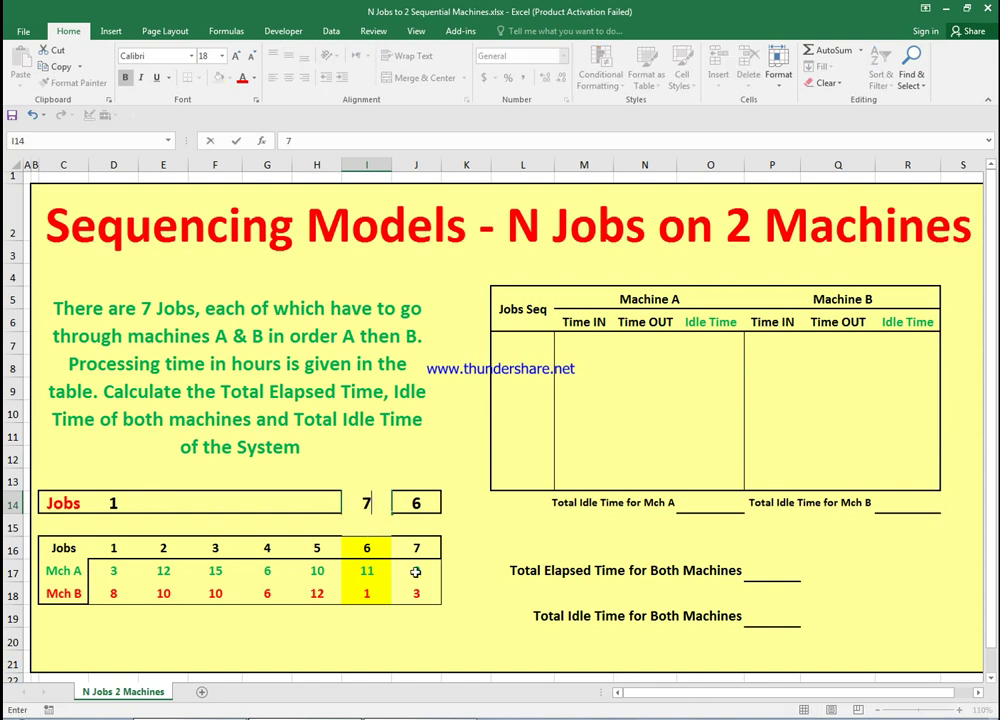
# Shade job 7's J16:J18 and job 1's D16:D18 columns yellow
pyautogui.moveTo(425, 548); pyautogui.dragTo(416, 595)
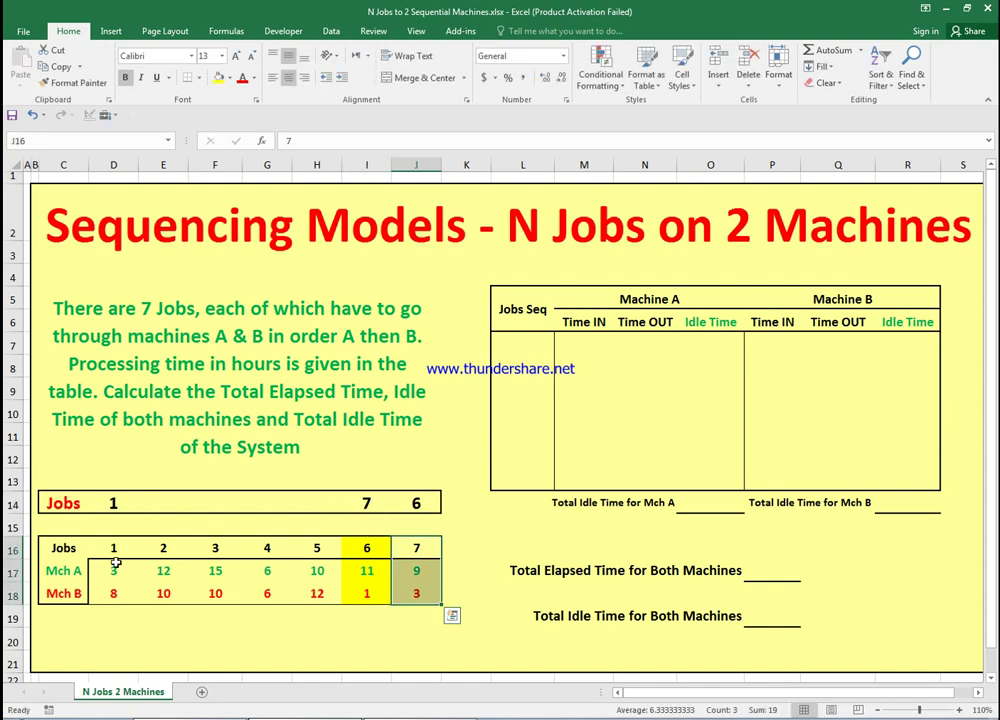
pyautogui.keyDown('ctrl'); pyautogui.moveTo(114, 548); pyautogui.dragTo(114, 593); pyautogui.keyUp('ctrl')
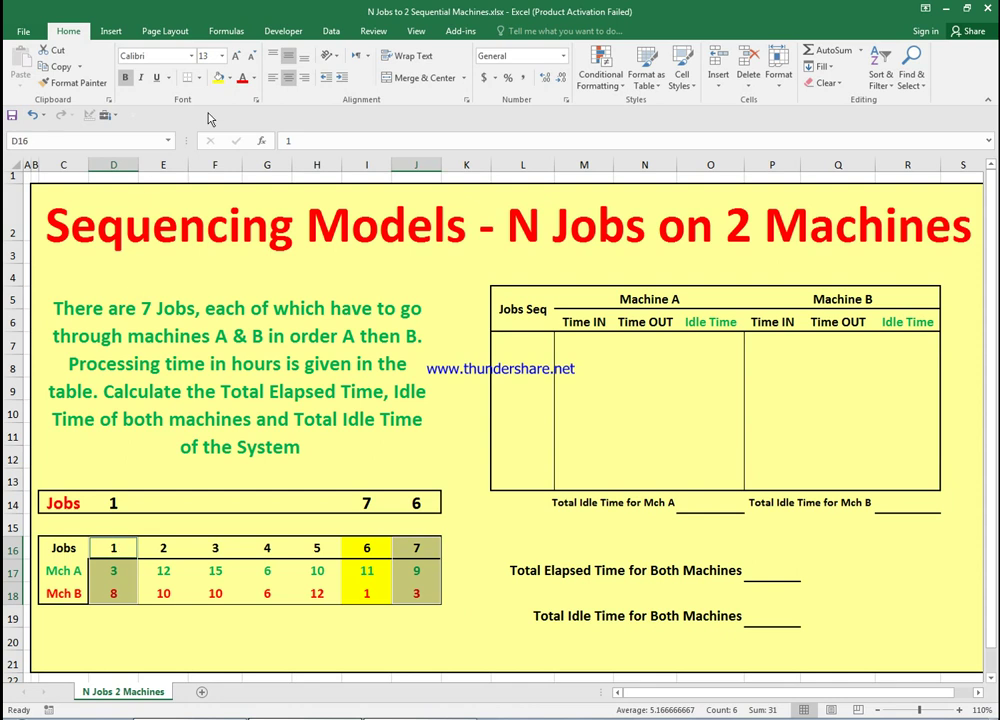
pyautogui.click(218, 78)
pyautogui.click(252, 630)
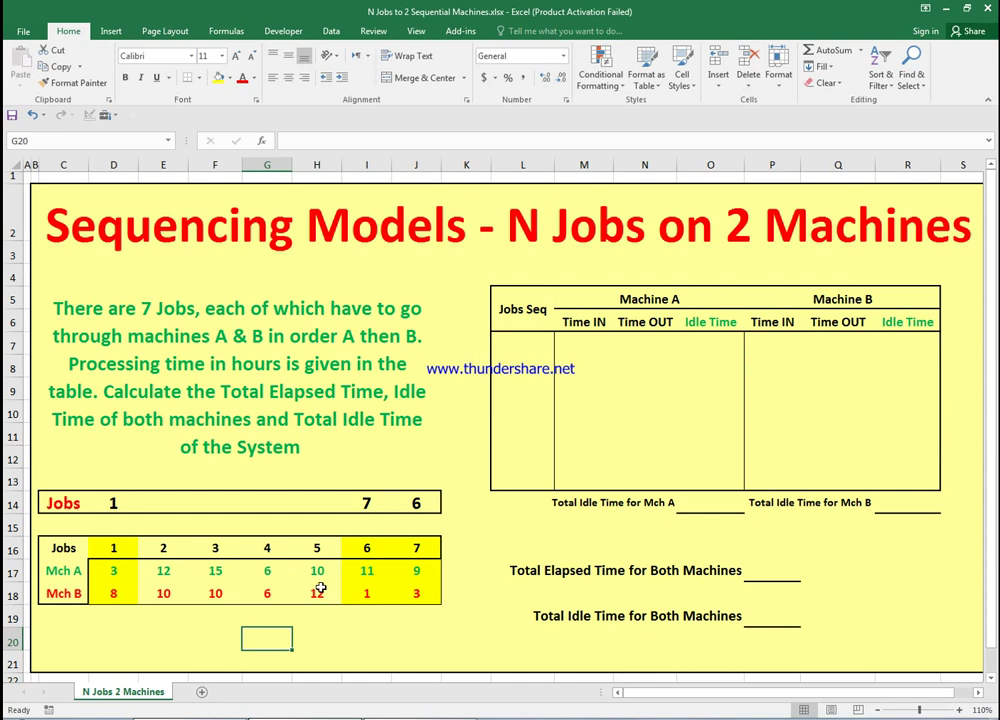
# Put job 4 second in E14 and shade its G16:G18 times yellow
pyautogui.click(158, 505)
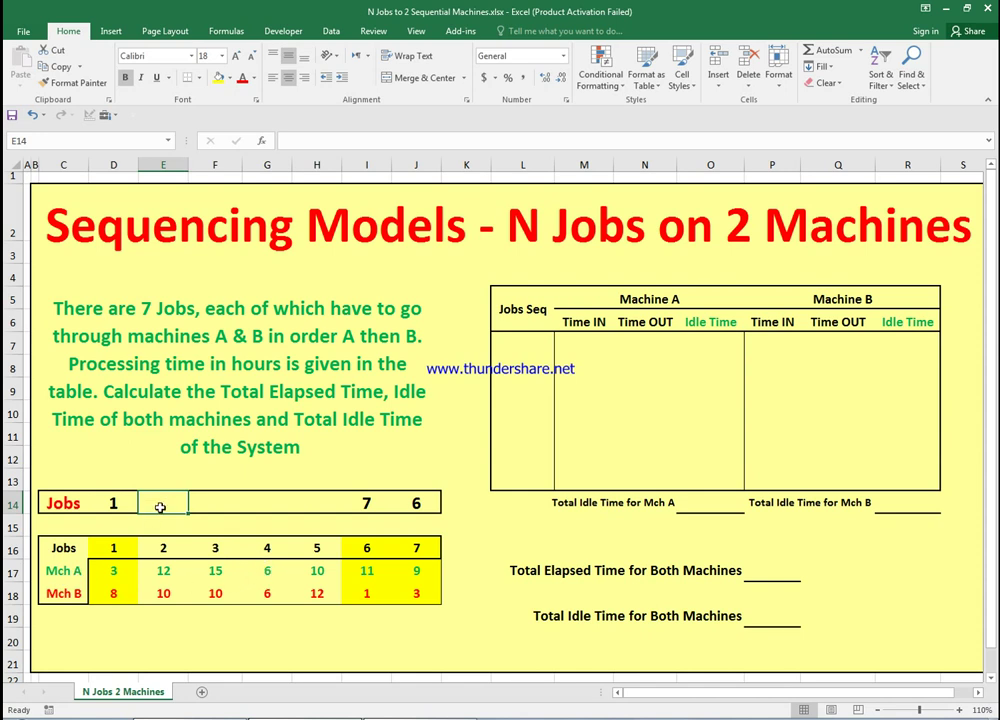
pyautogui.write('4')
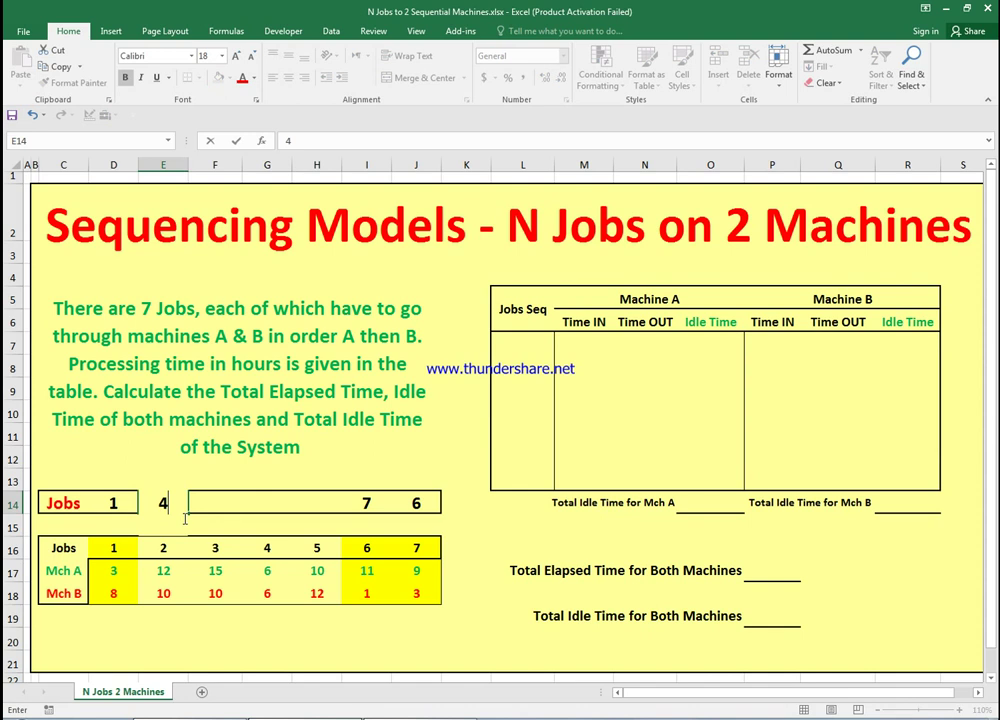
pyautogui.click(231, 492)
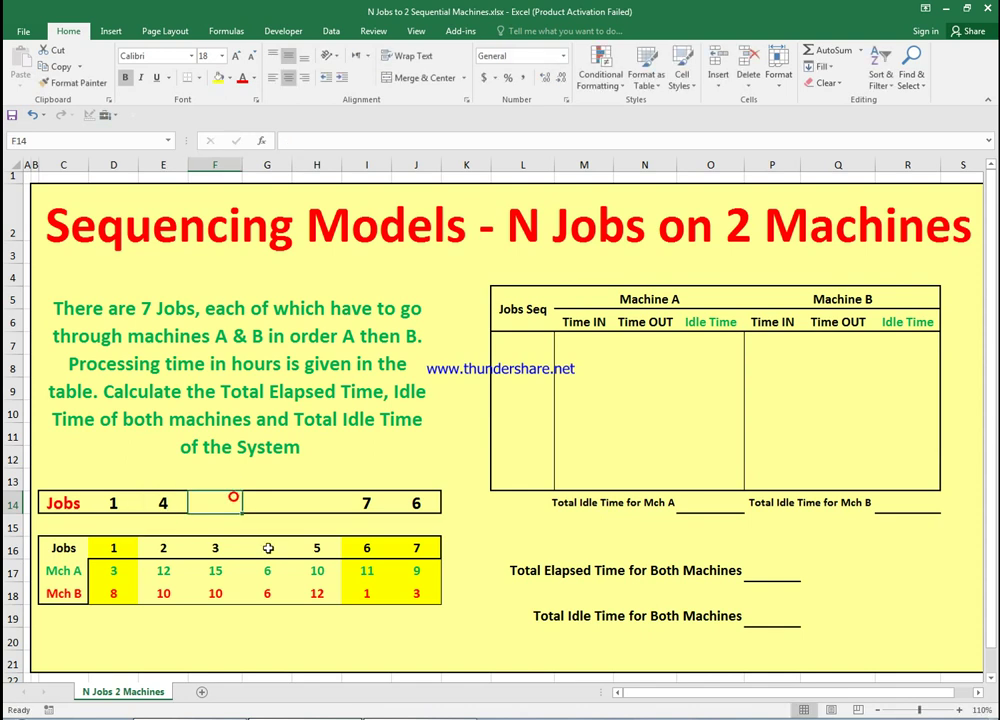
pyautogui.moveTo(267, 548); pyautogui.dragTo(267, 593)
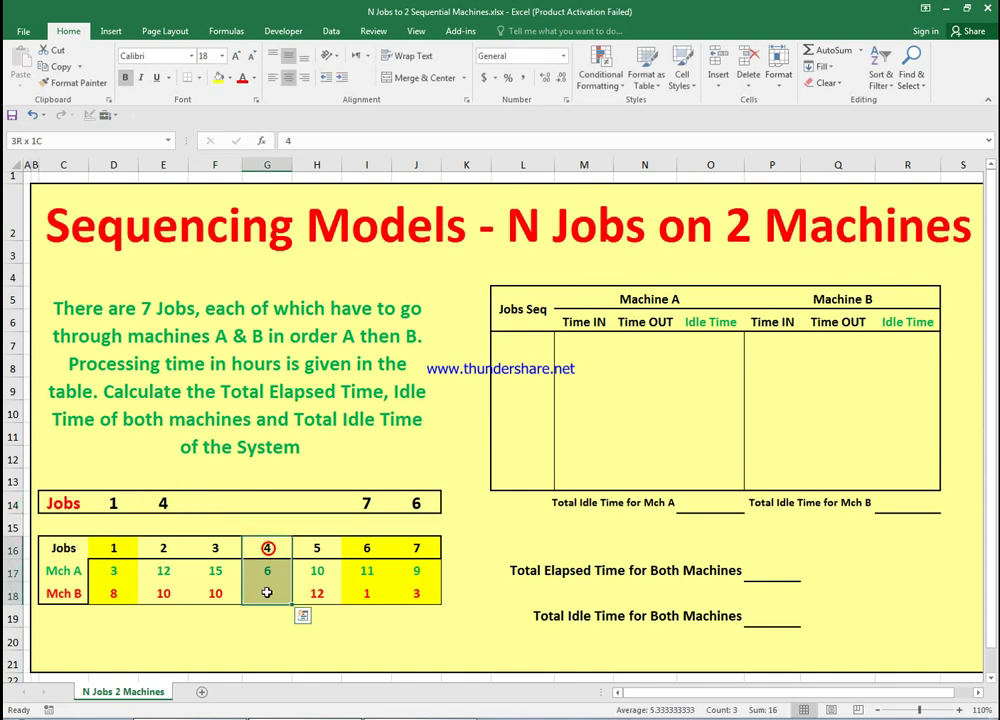
pyautogui.click(218, 77)
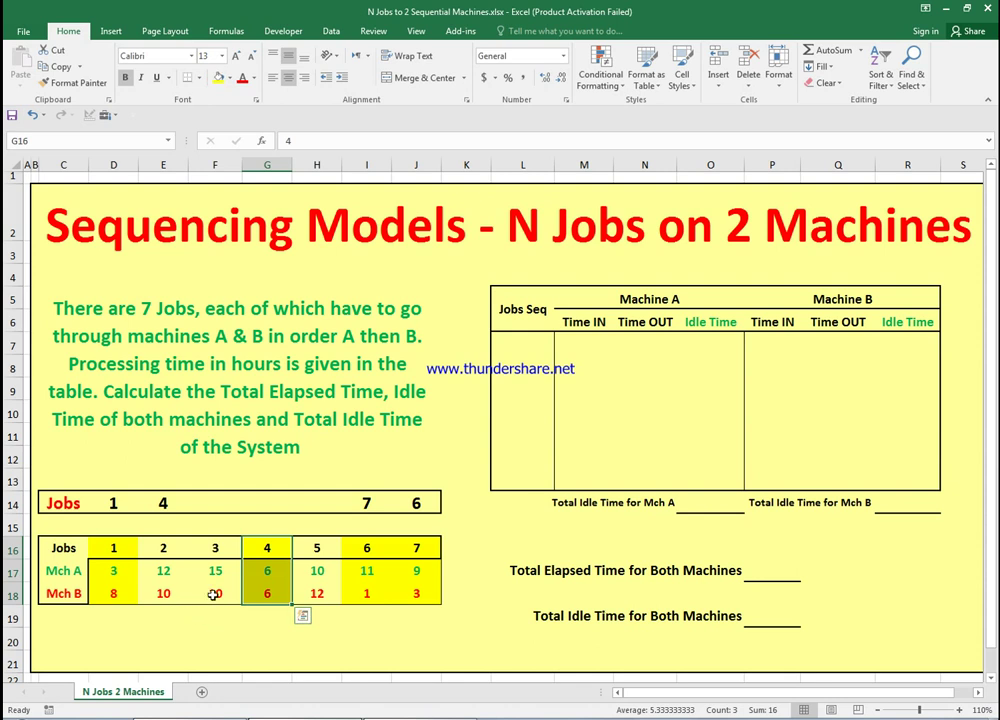
# Place job 2 fifth with its E16:E18 column selected, then job 3 fourth and job 5 third
pyautogui.click(332, 503)
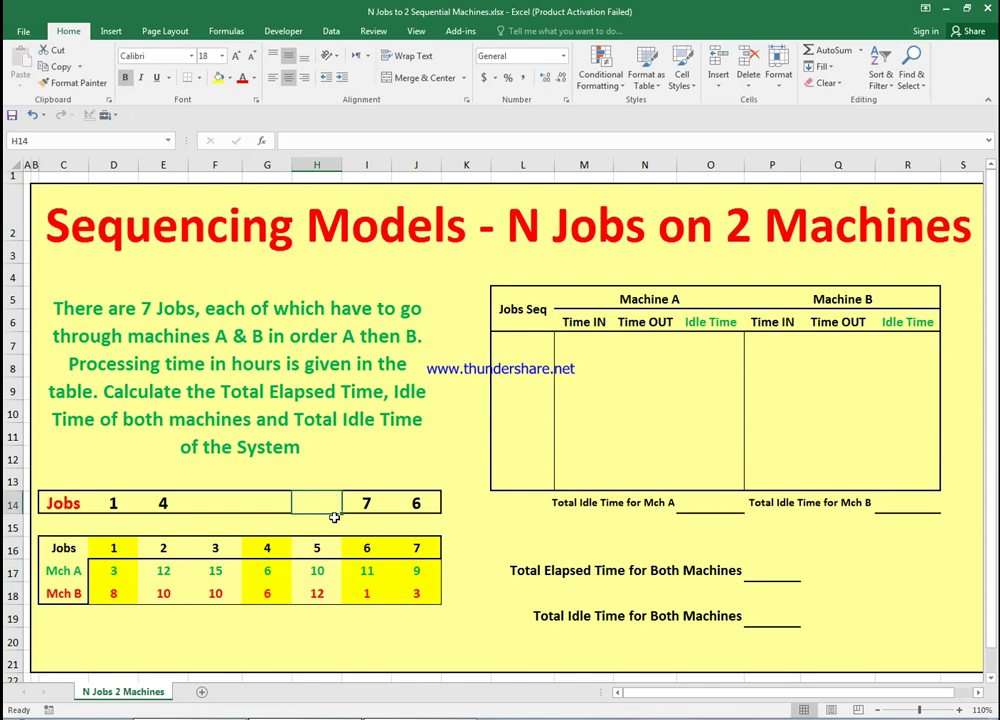
pyautogui.write('2')
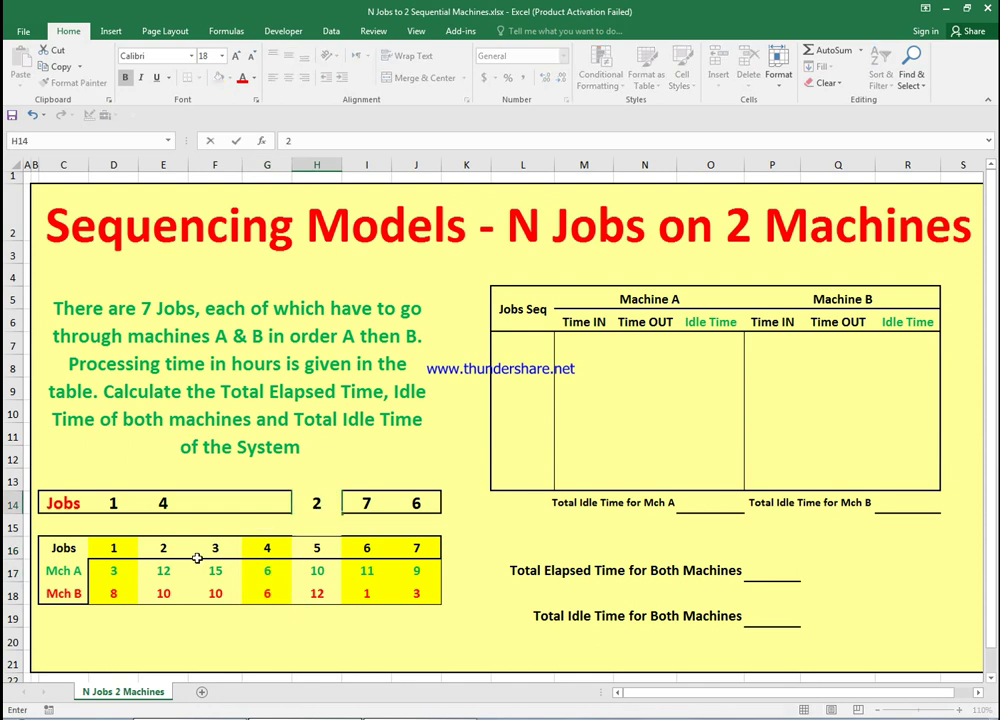
pyautogui.moveTo(163, 548); pyautogui.dragTo(163, 593)
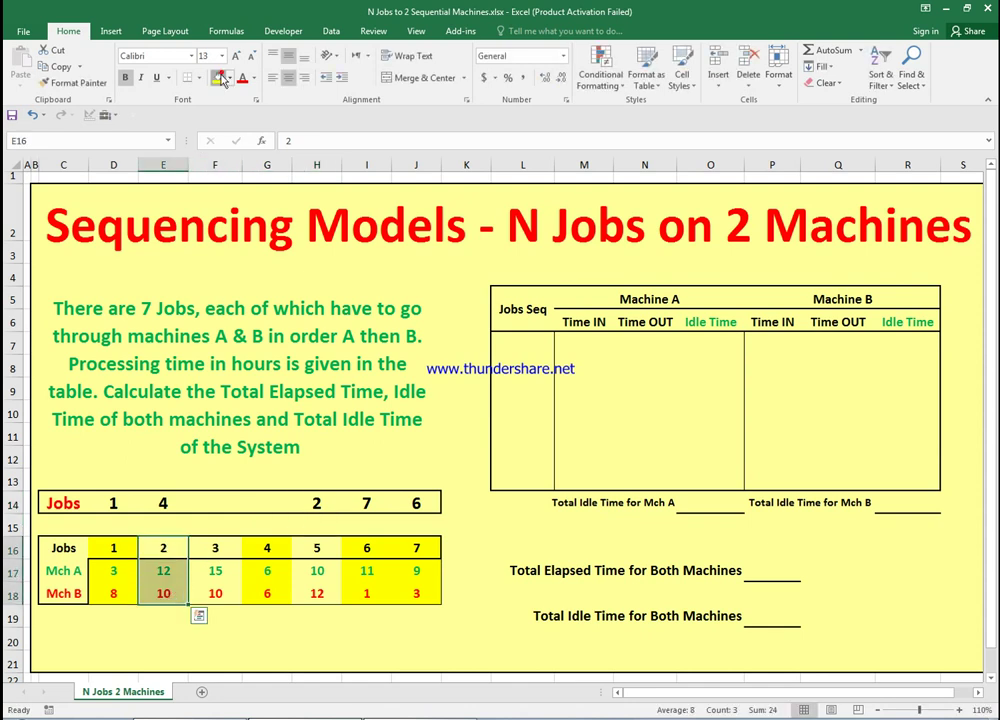
pyautogui.click(278, 500)
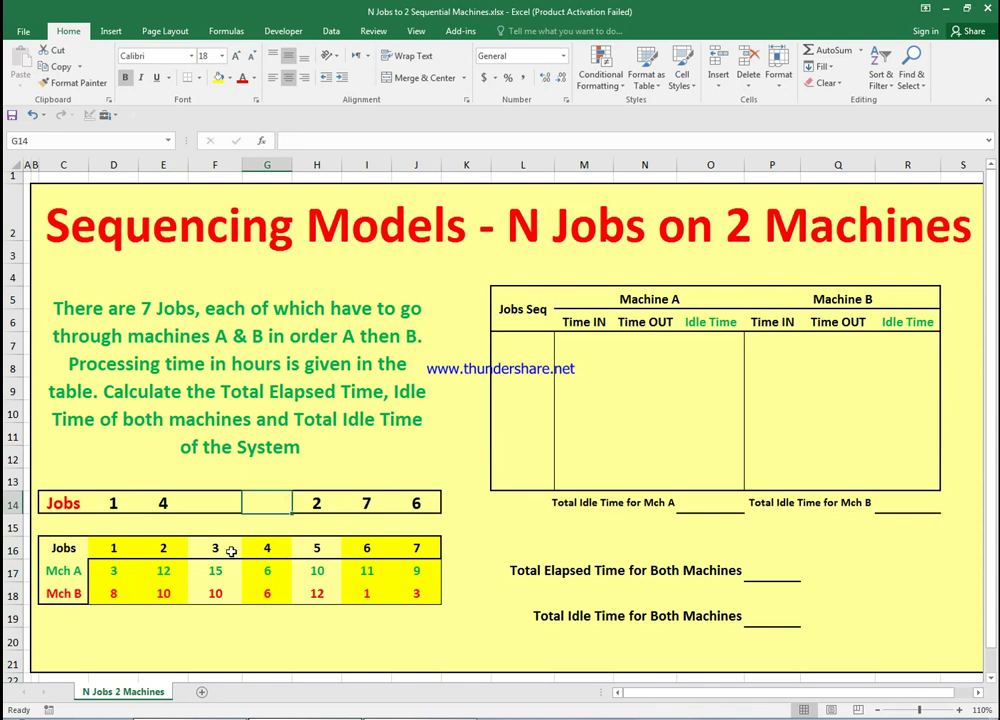
pyautogui.write('3')
pyautogui.click(215, 505)
pyautogui.write('5')
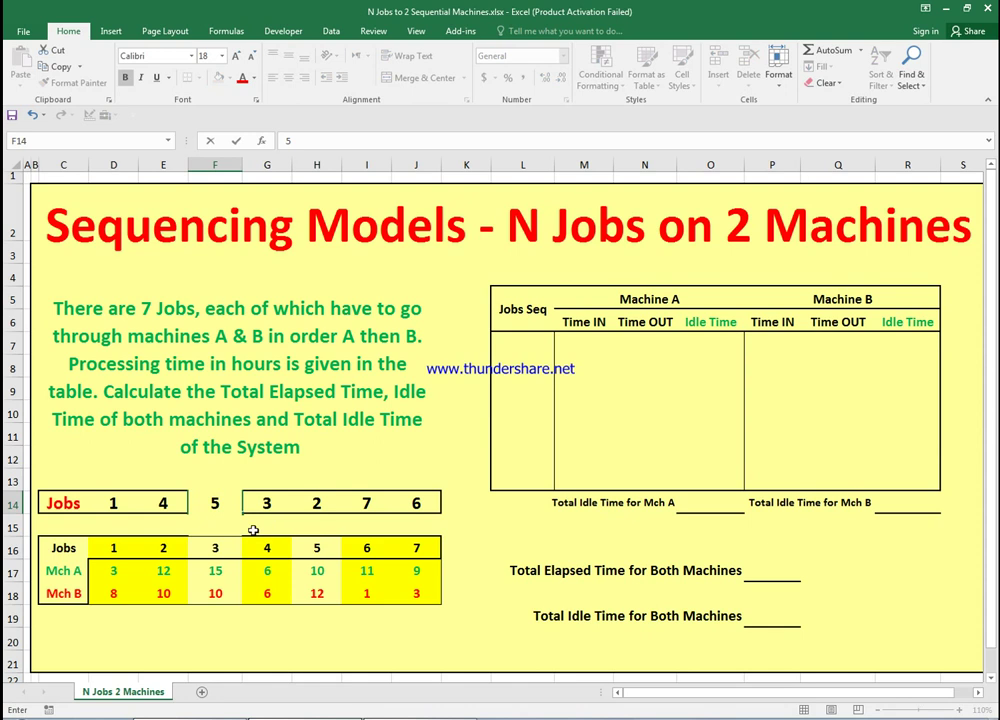
pyautogui.click(474, 569)
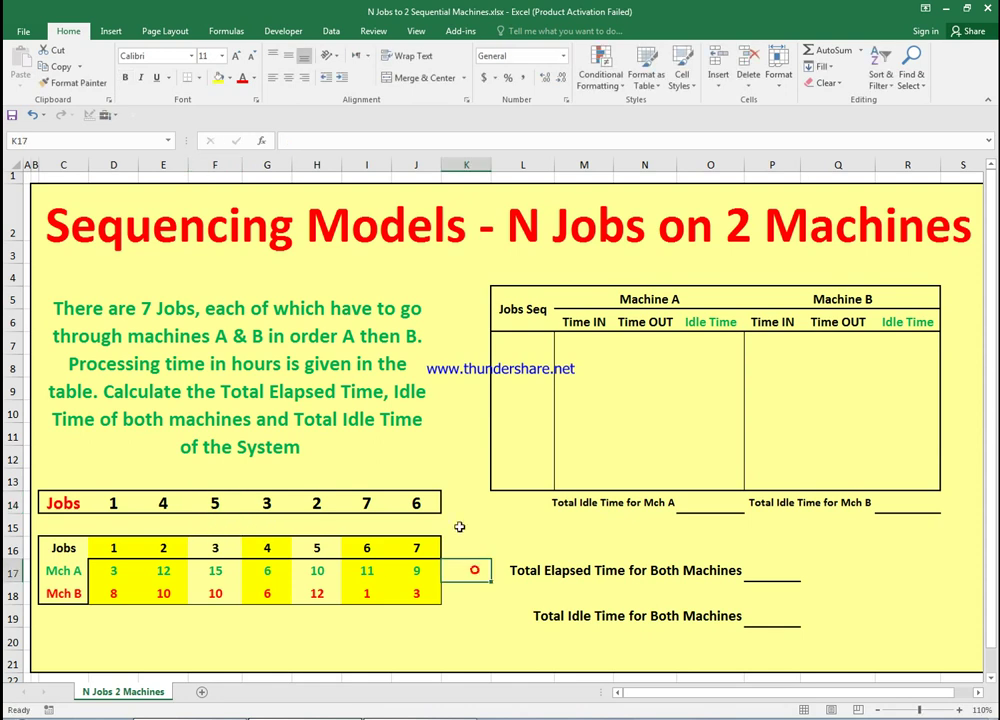
# Enter jobs 1, 4, 5 and 3 down the Jobs Seq column starting at L7
pyautogui.click(535, 347)
pyautogui.write('1')
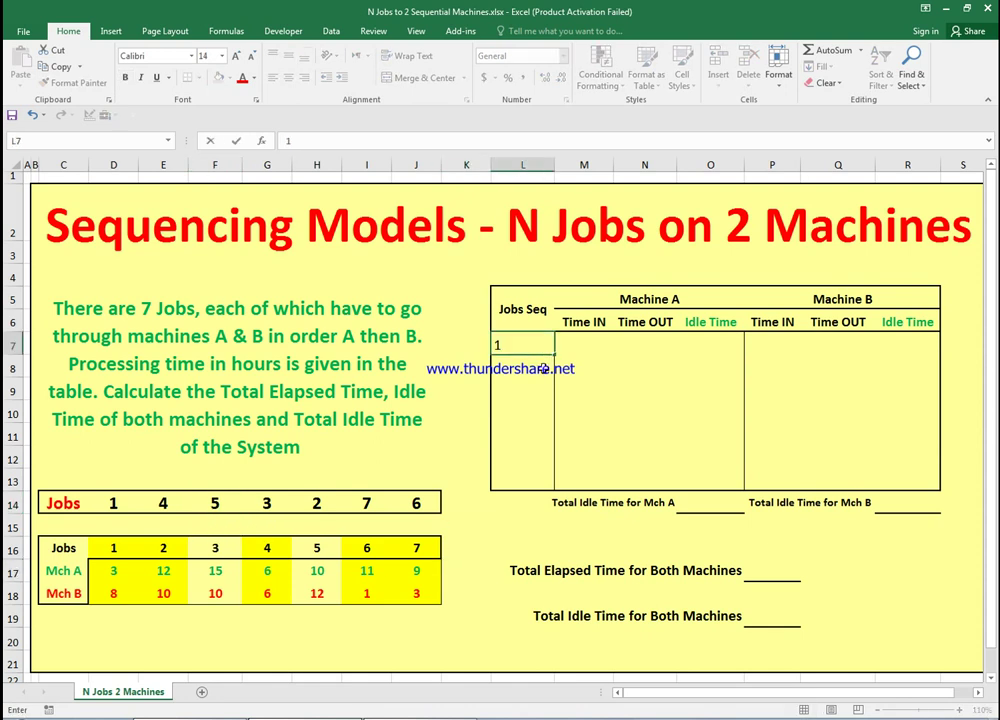
pyautogui.press('Return')
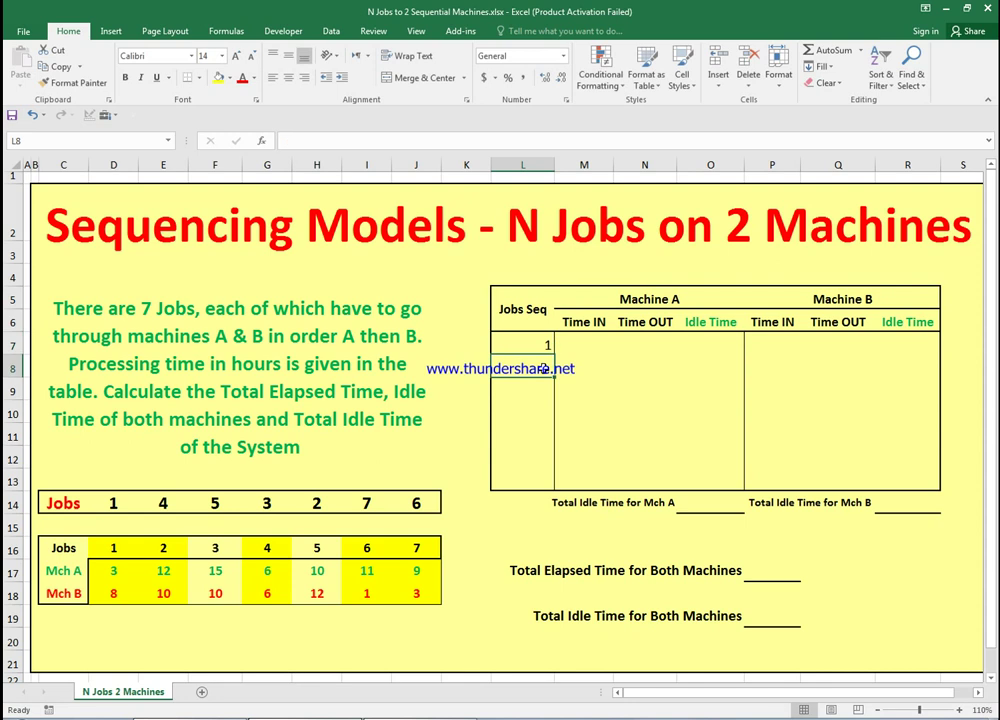
pyautogui.write('4')
pyautogui.press('Return')
pyautogui.write('5')
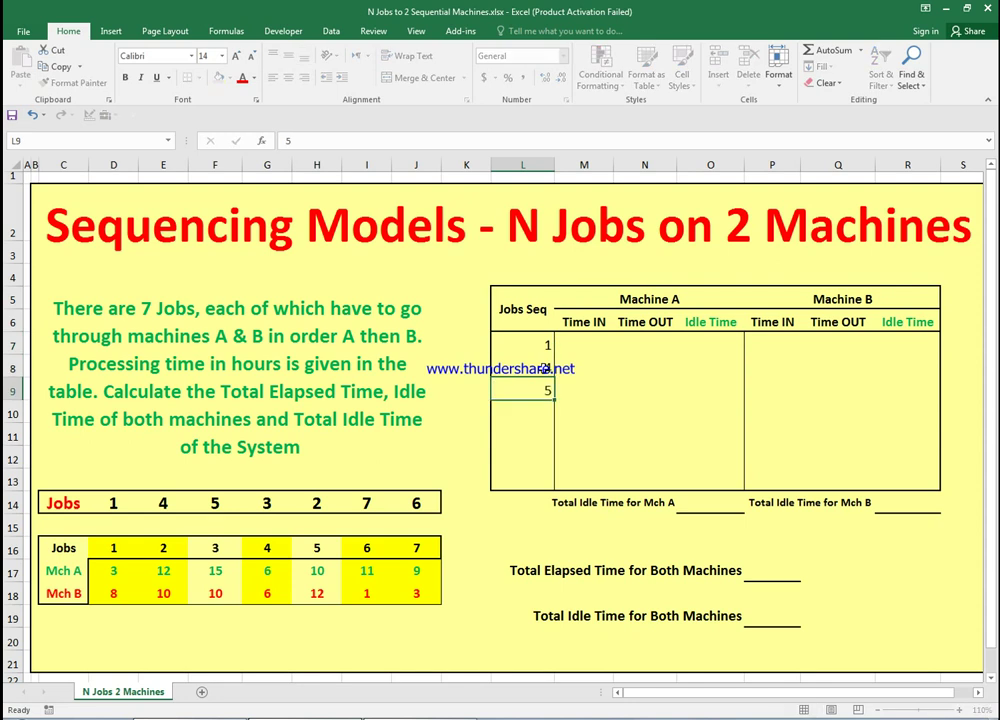
pyautogui.press('Return')
pyautogui.write('3')
pyautogui.press('Return')
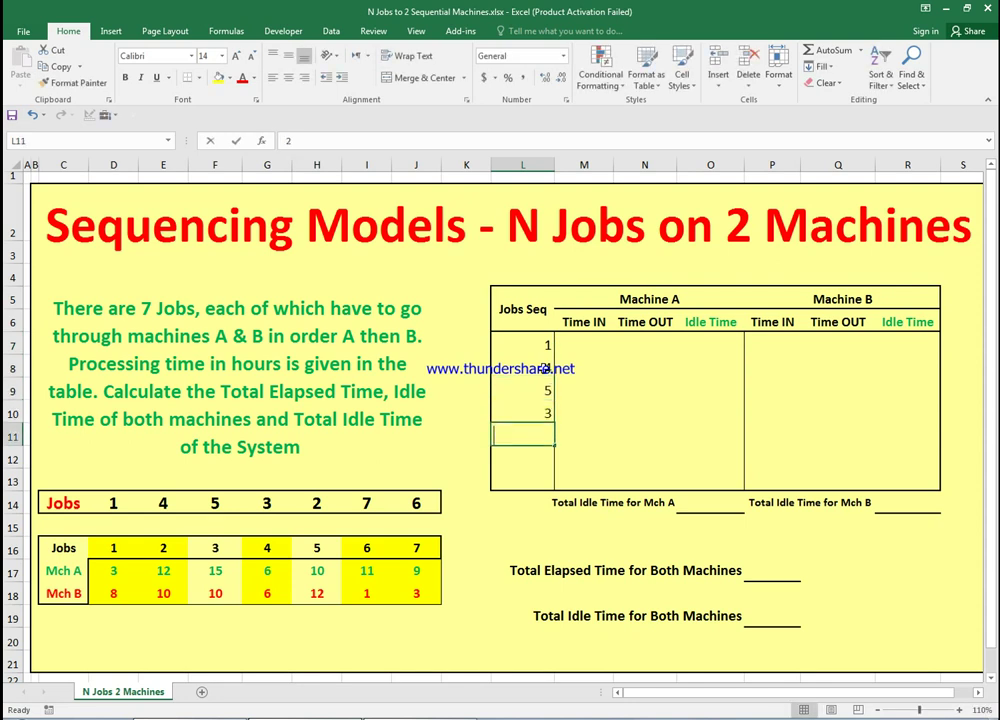